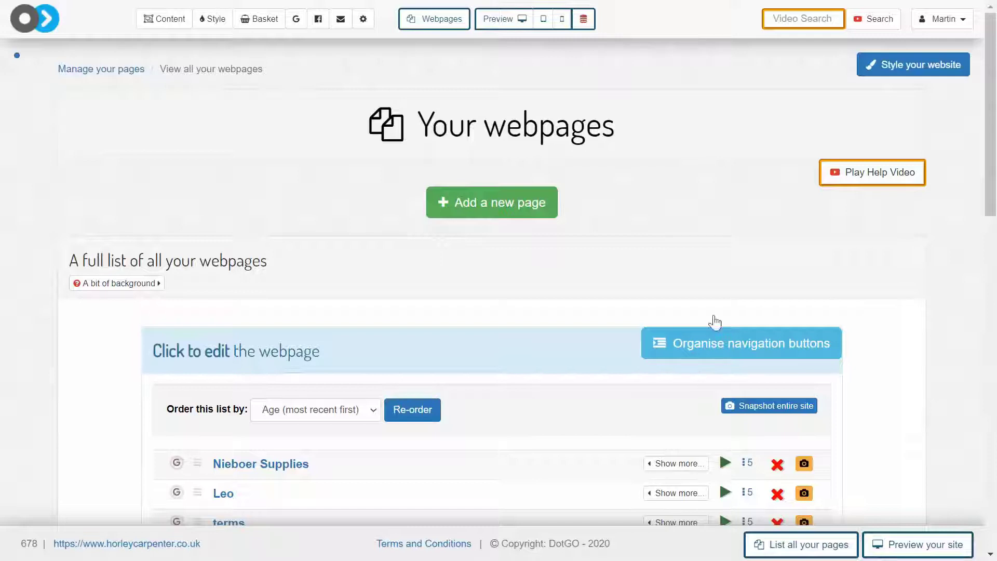
Open the All items group from the basket's groups and view its shop page.
left_click(263, 22)
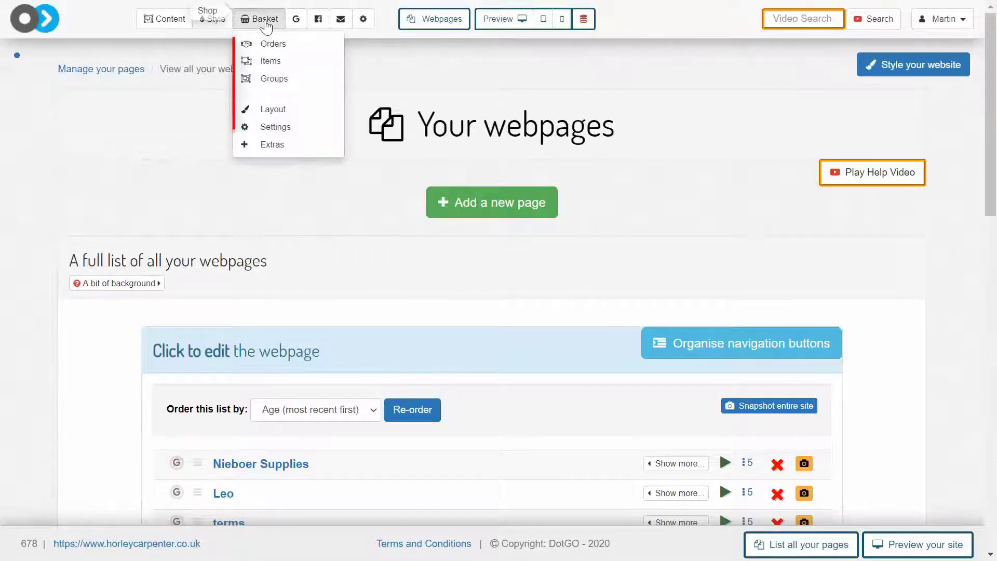
left_click(312, 81)
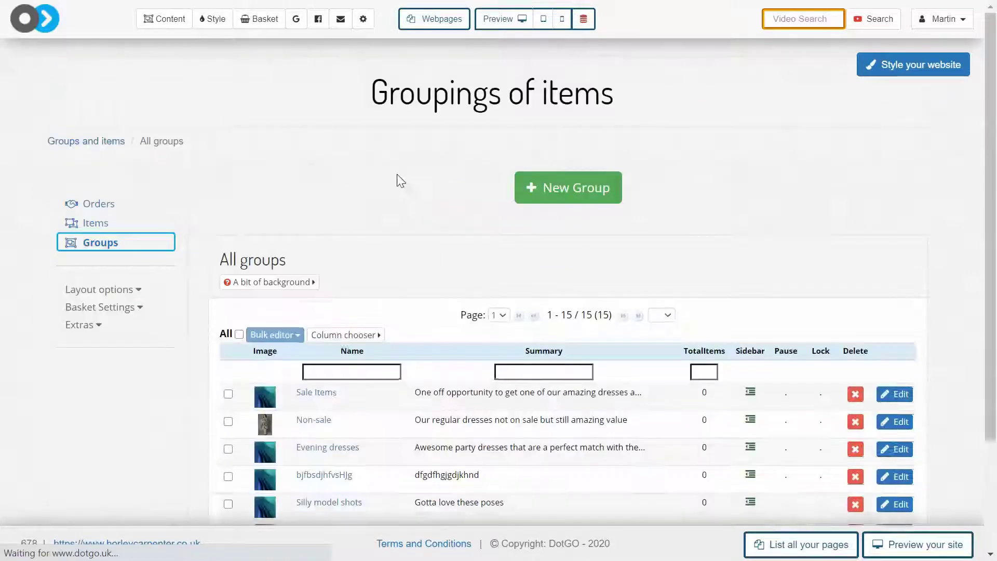
scroll(430, 219, "down", 6)
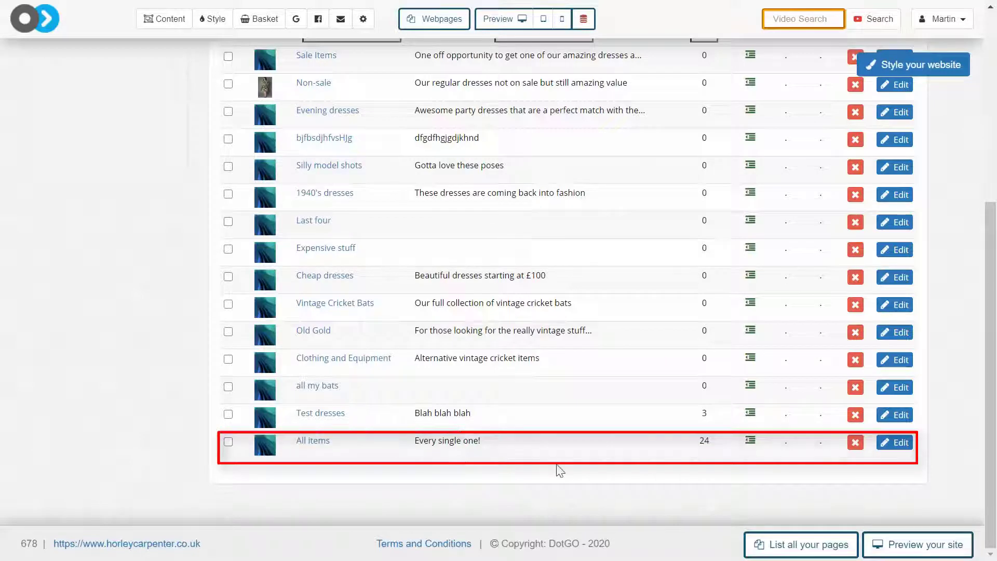
left_click(892, 448)
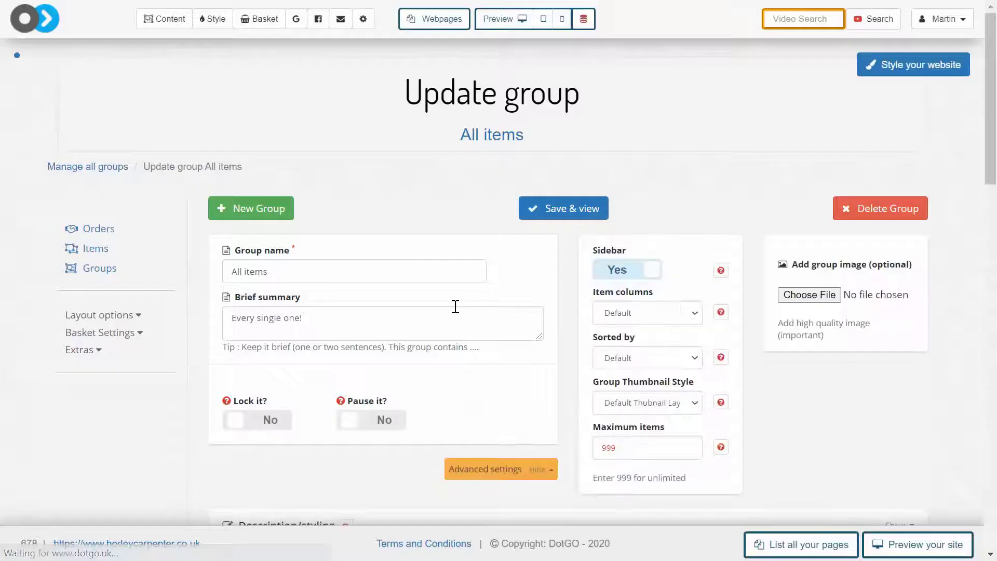
left_click(561, 217)
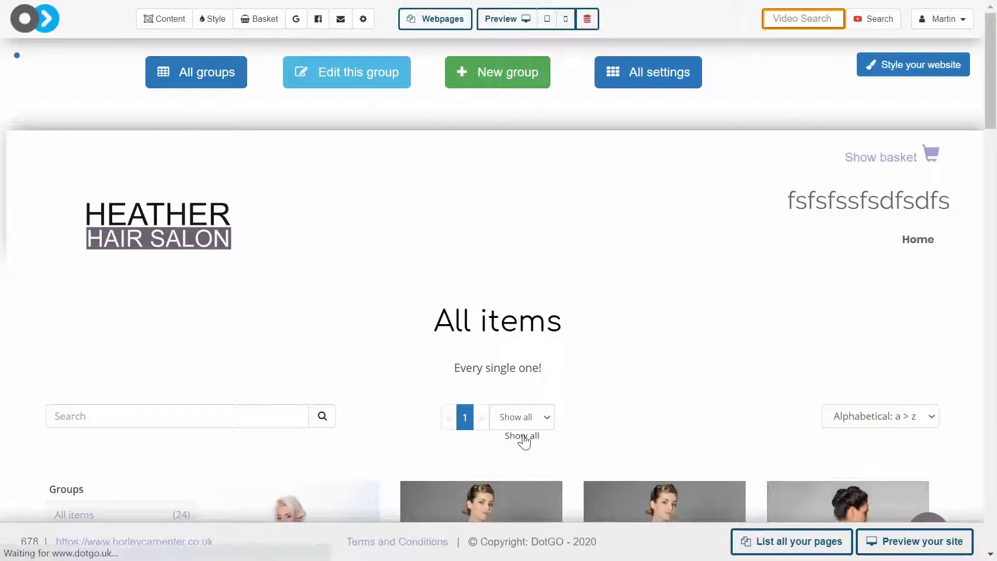
Look through the dresses displayed on the All items group page.
scroll(637, 383, "down", 8)
scroll(638, 385, "down", 16)
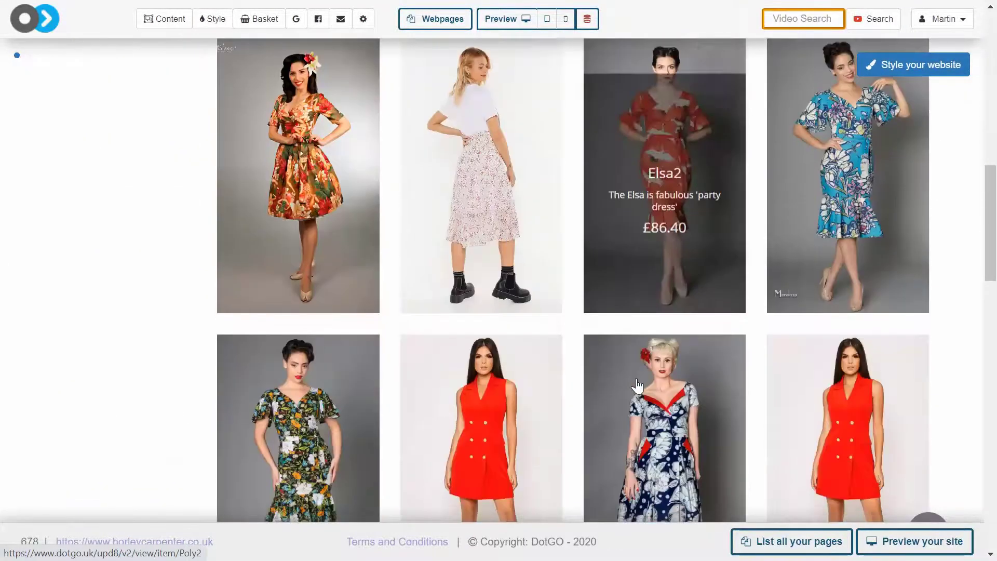
scroll(638, 386, "down", 3)
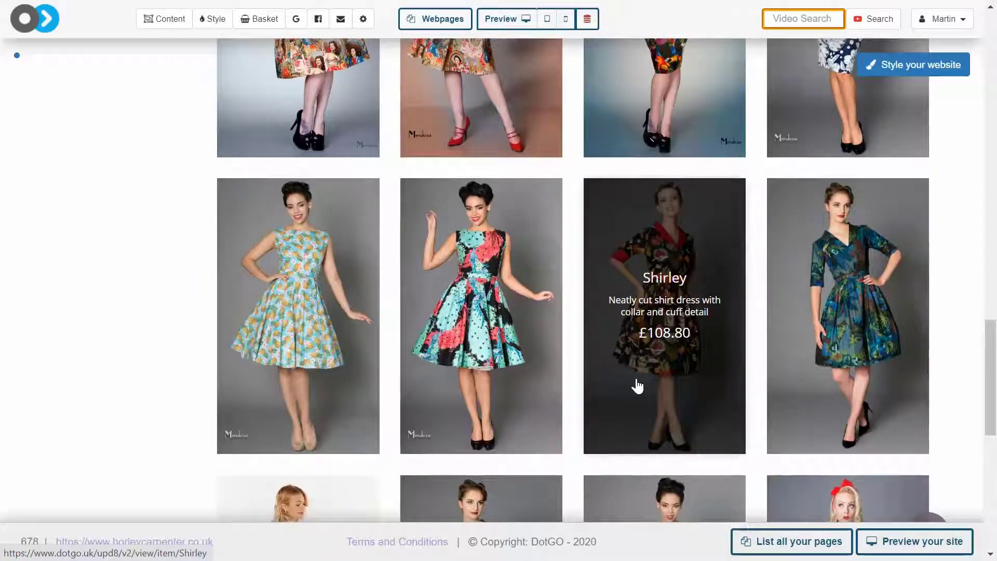
scroll(638, 386, "down", 4)
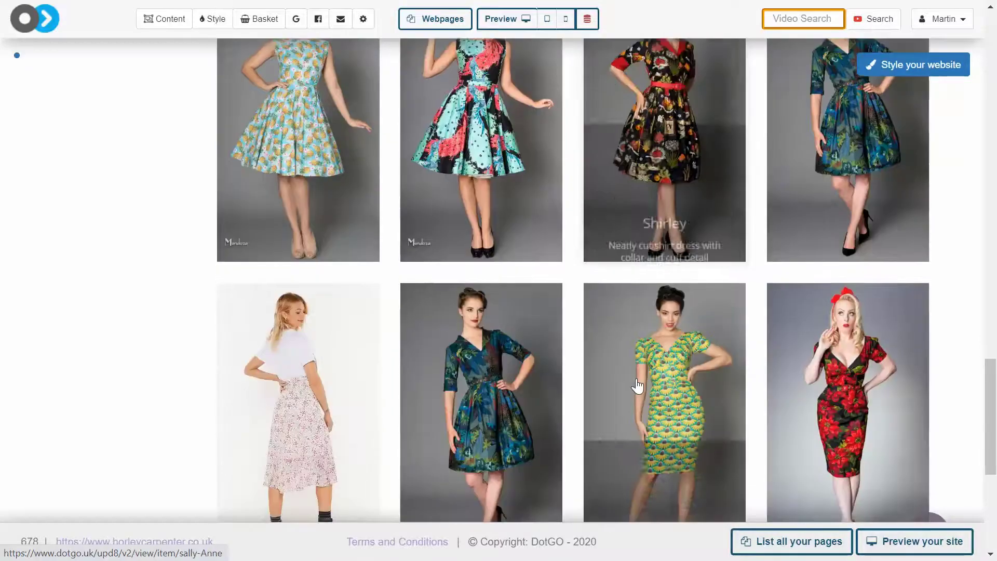
scroll(638, 385, "up", 20)
scroll(638, 386, "up", 10)
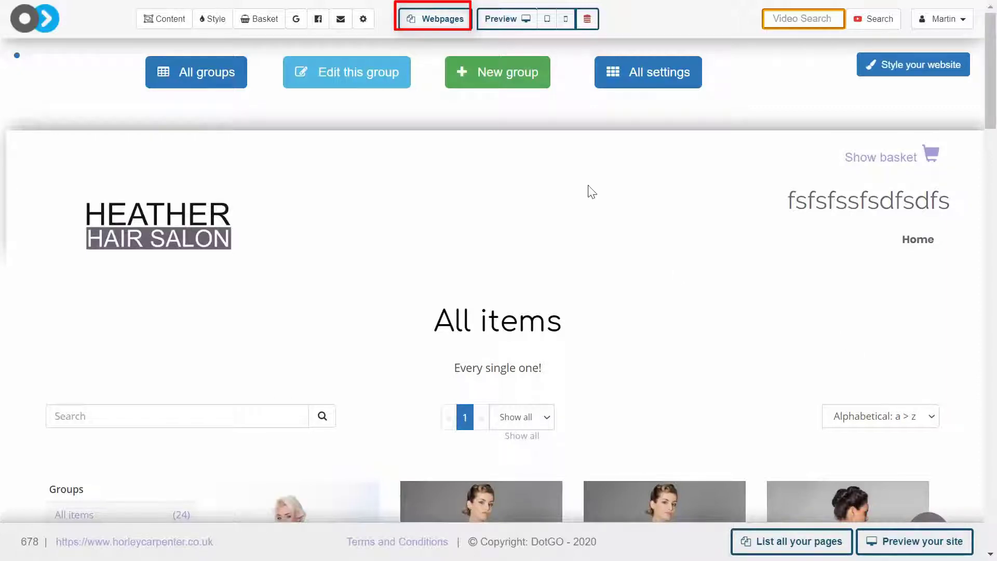
Create a new webpage named All Items with the address slug all-items, checking the slug first.
left_click(450, 27)
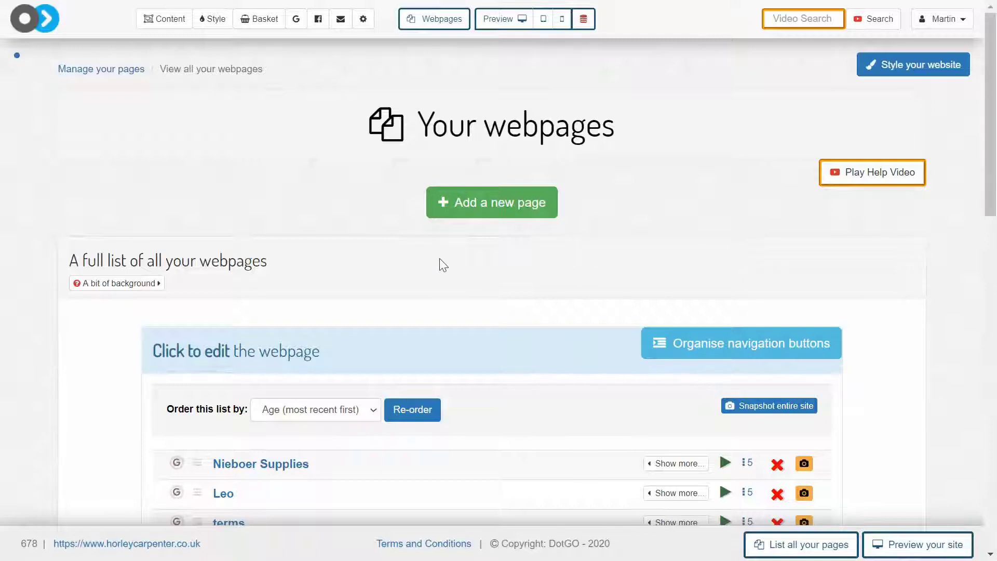
left_click(538, 213)
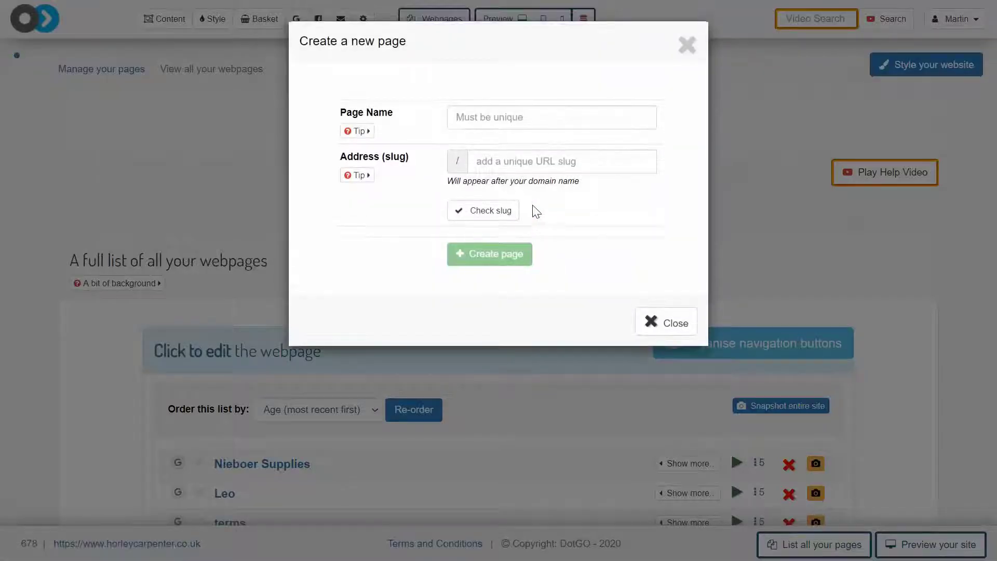
left_click(492, 114)
type("All I")
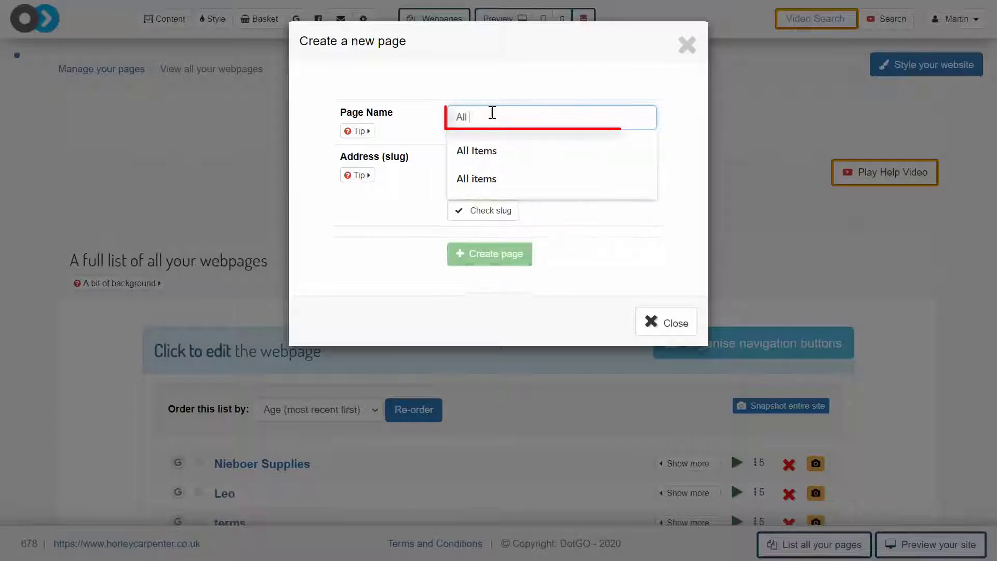
type("tems")
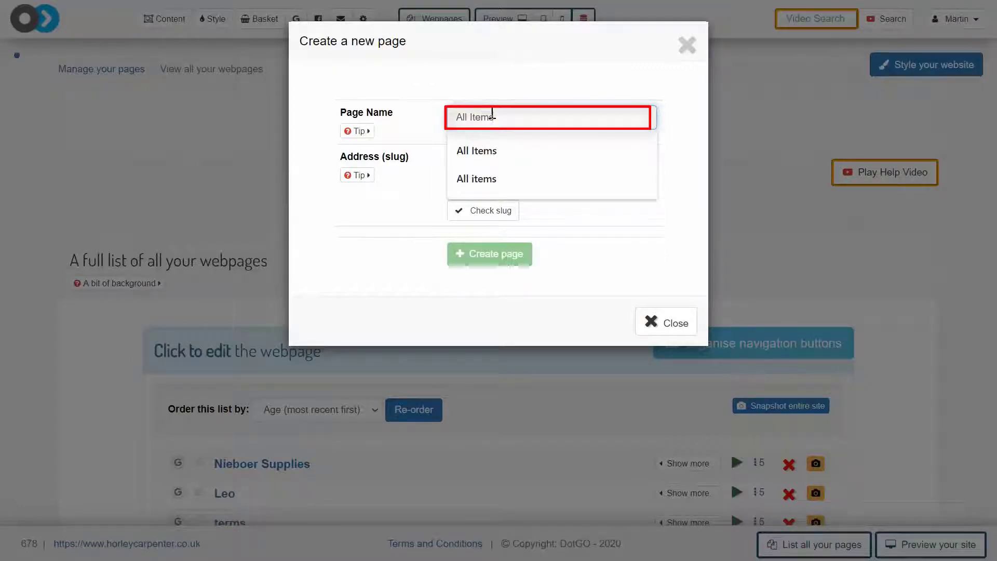
left_click(356, 225)
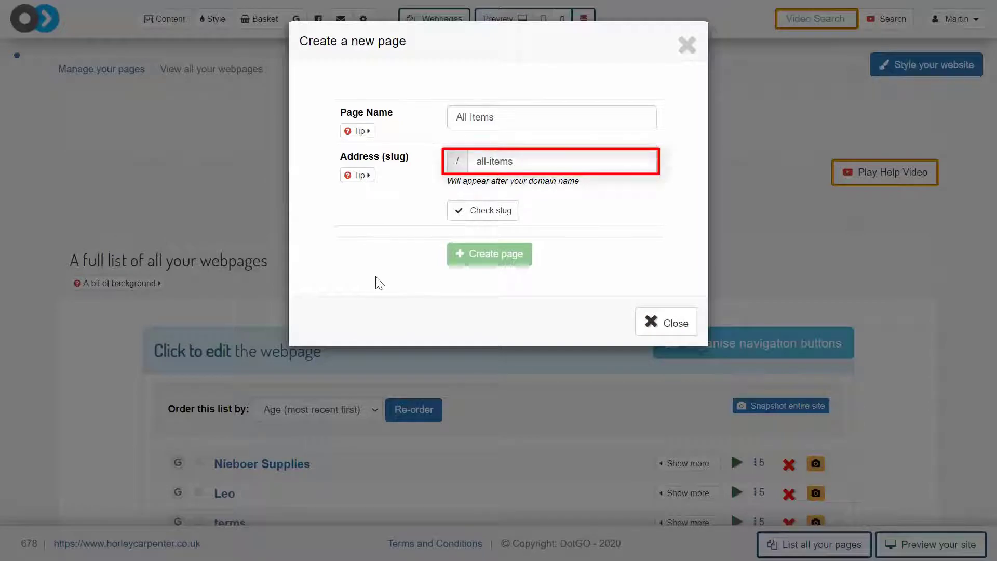
left_click(503, 214)
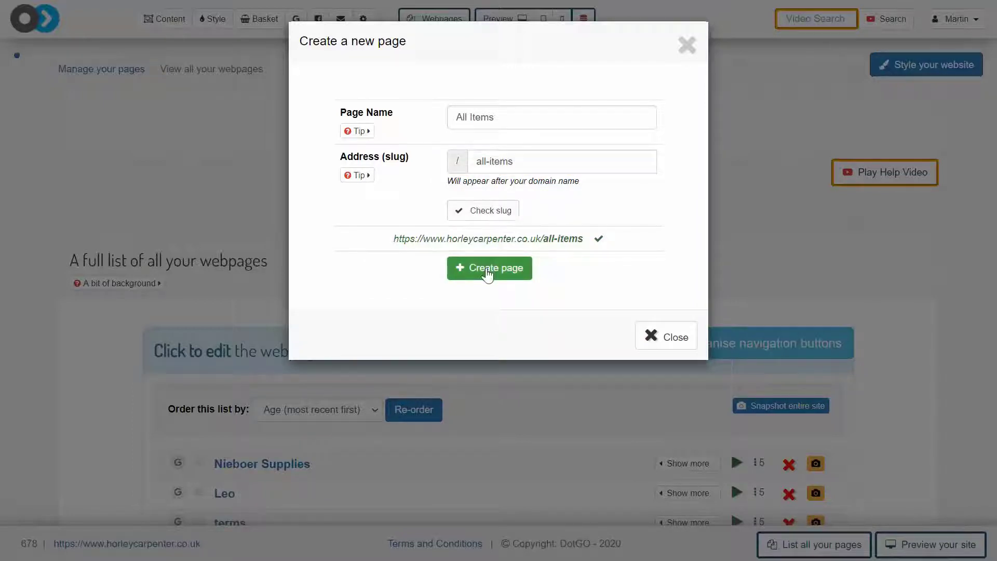
left_click(488, 270)
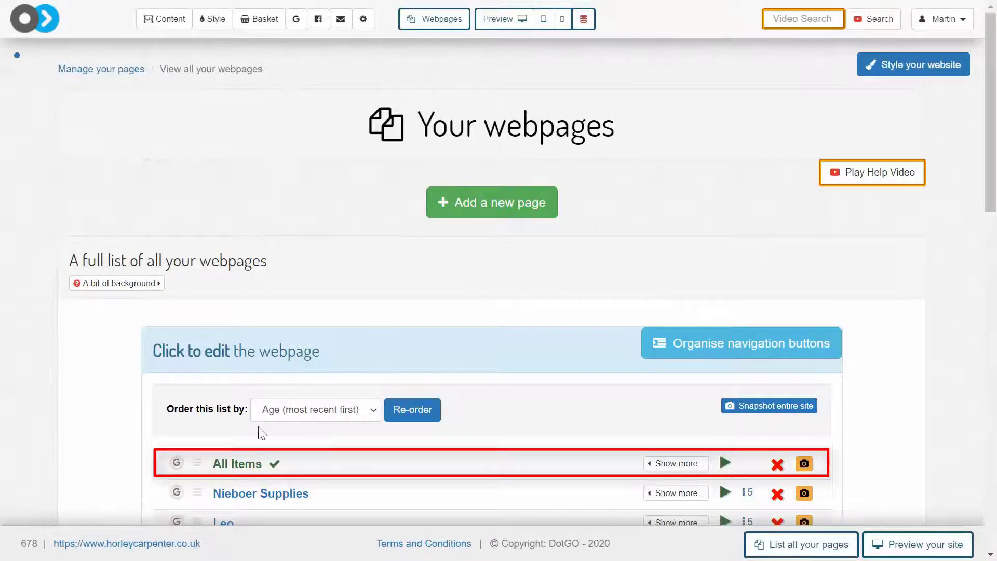
Open the new All Items page for editing with the ready-made Blank page style.
left_click(241, 466)
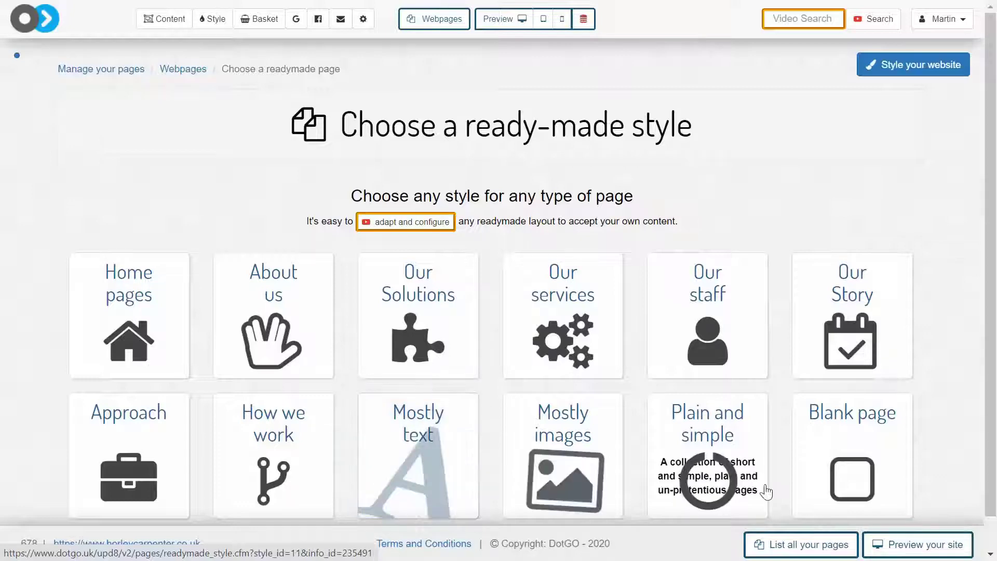
left_click(883, 494)
left_click(519, 215)
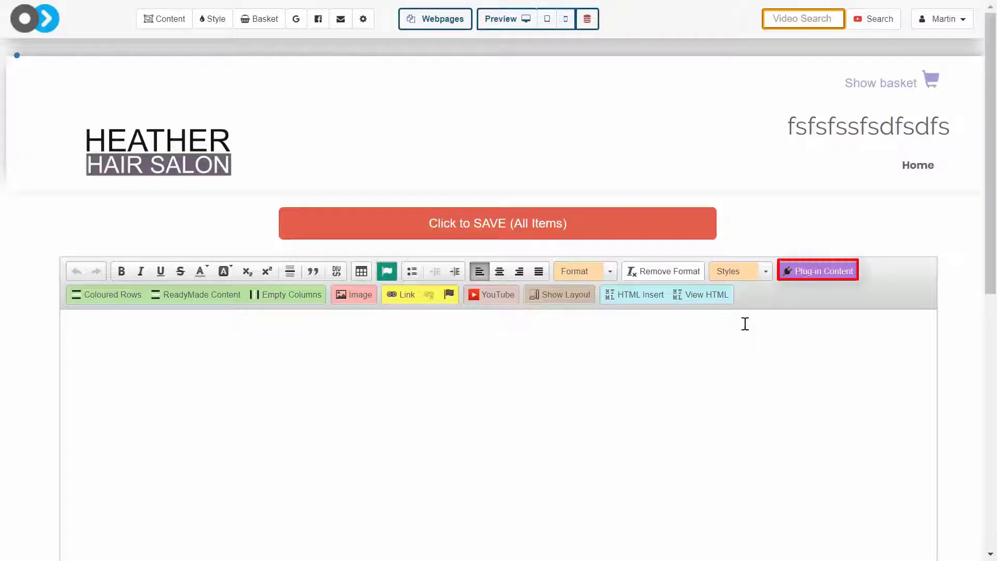
Insert a Groups plugin into the page that displays the All items group as Grid normal.
left_click(823, 273)
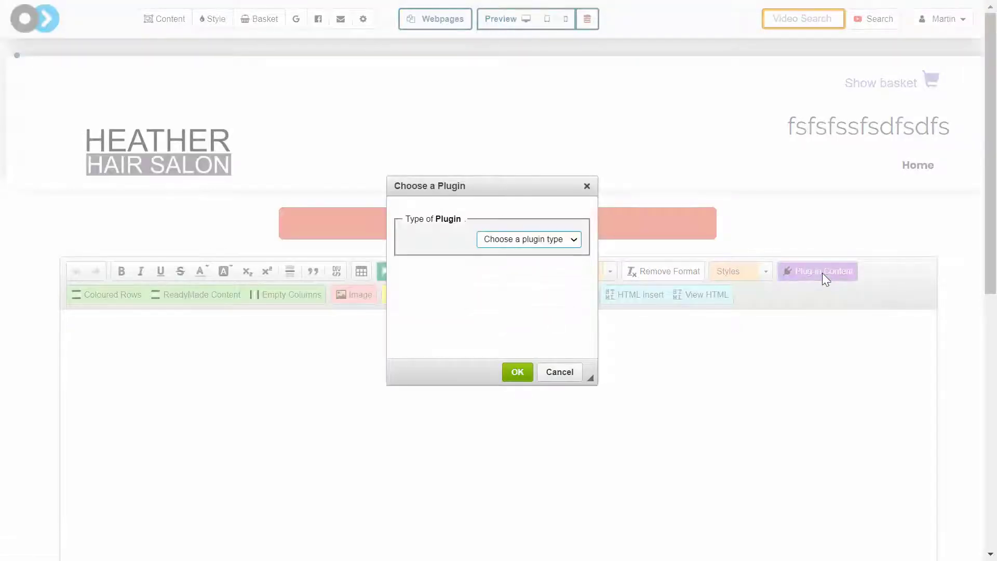
left_click(560, 243)
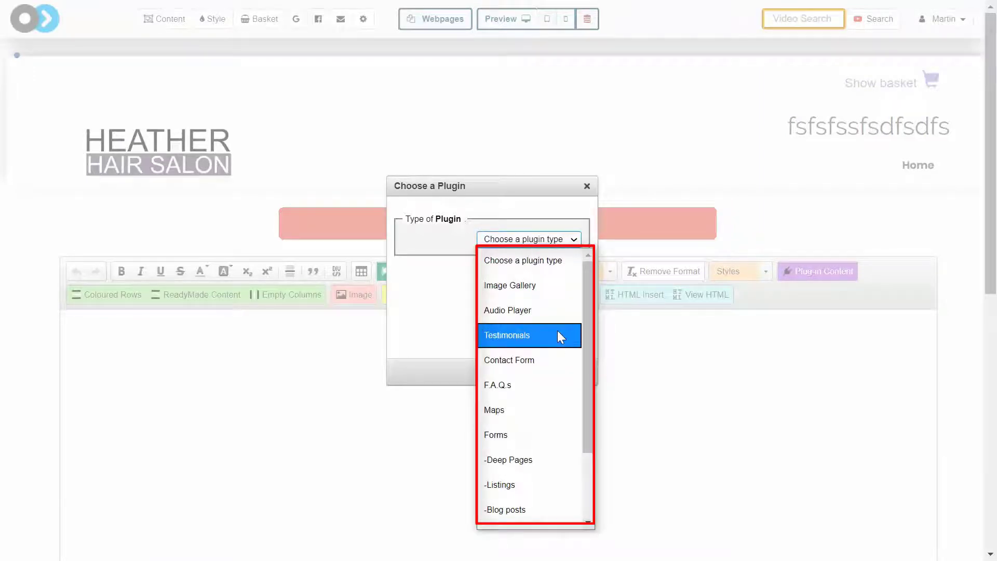
scroll(558, 332, "down", 3)
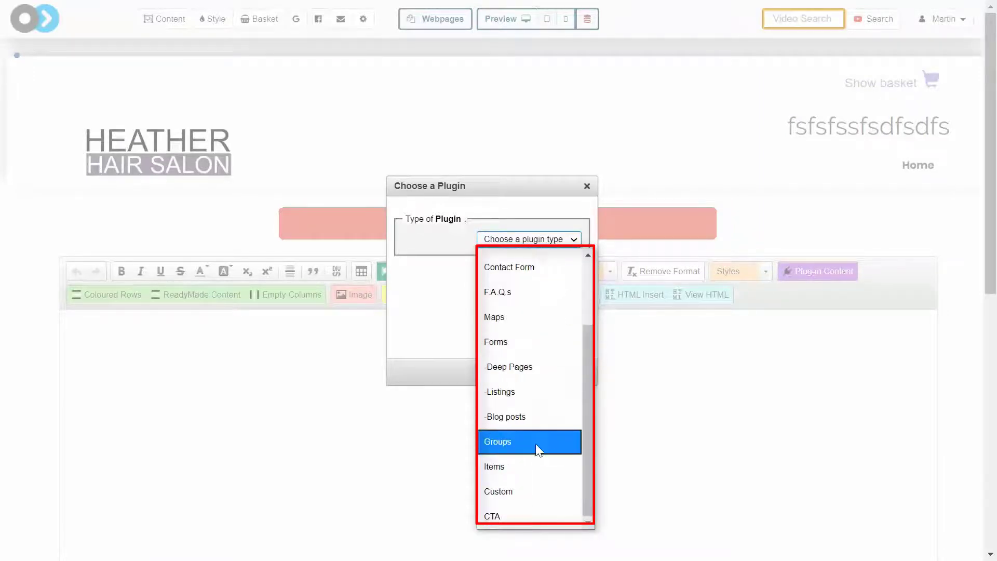
left_click(531, 445)
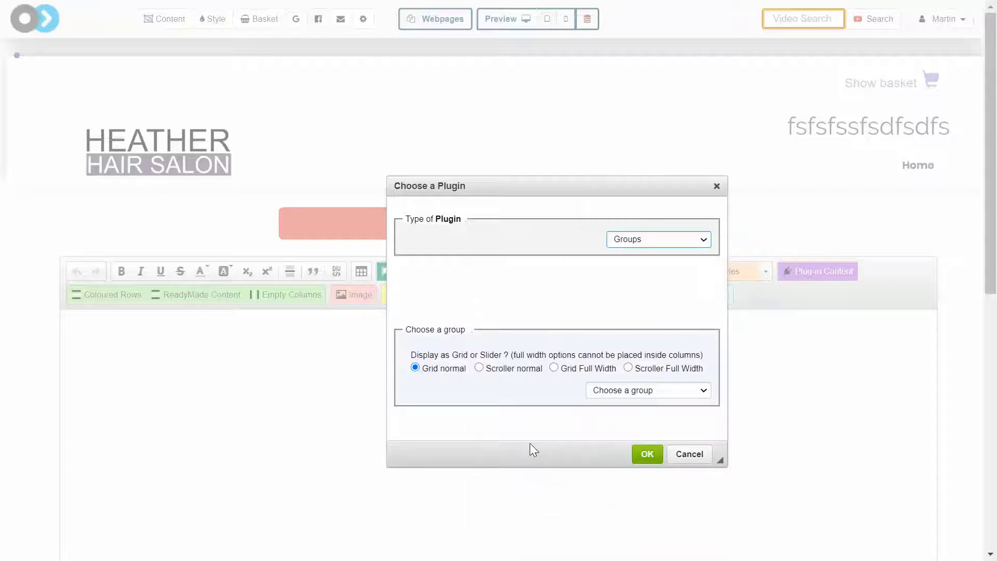
left_click(634, 398)
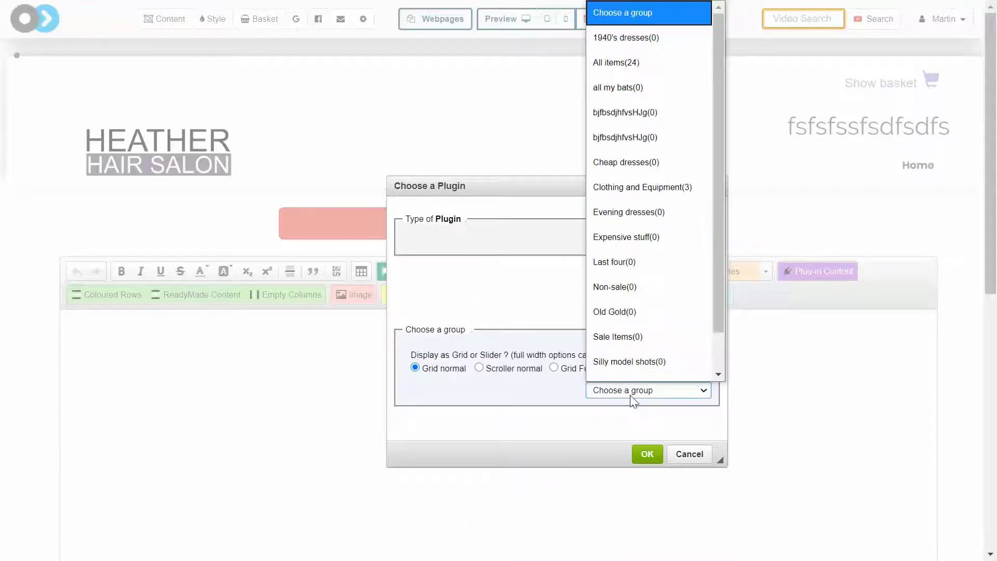
scroll(633, 360, "down", 2)
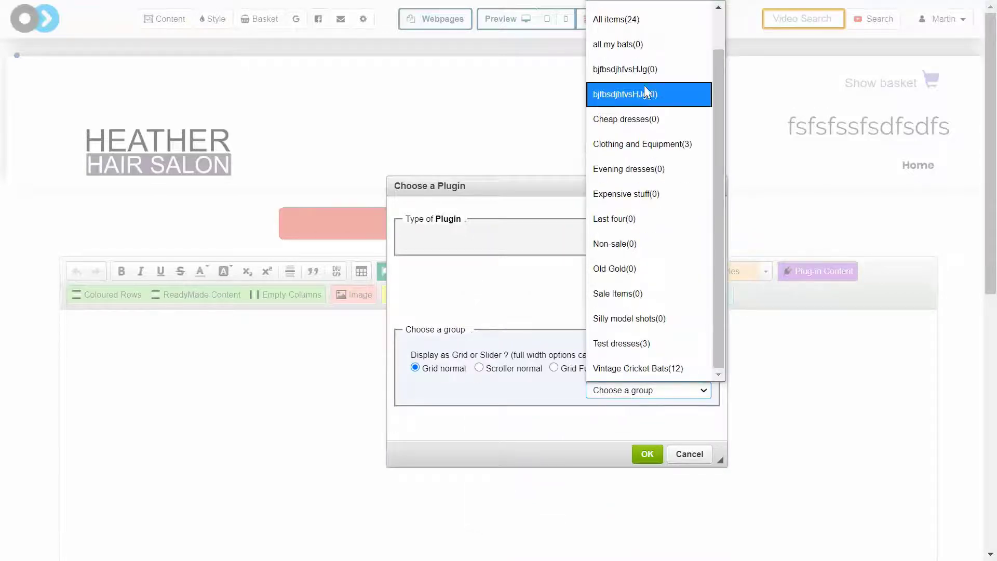
left_click(629, 30)
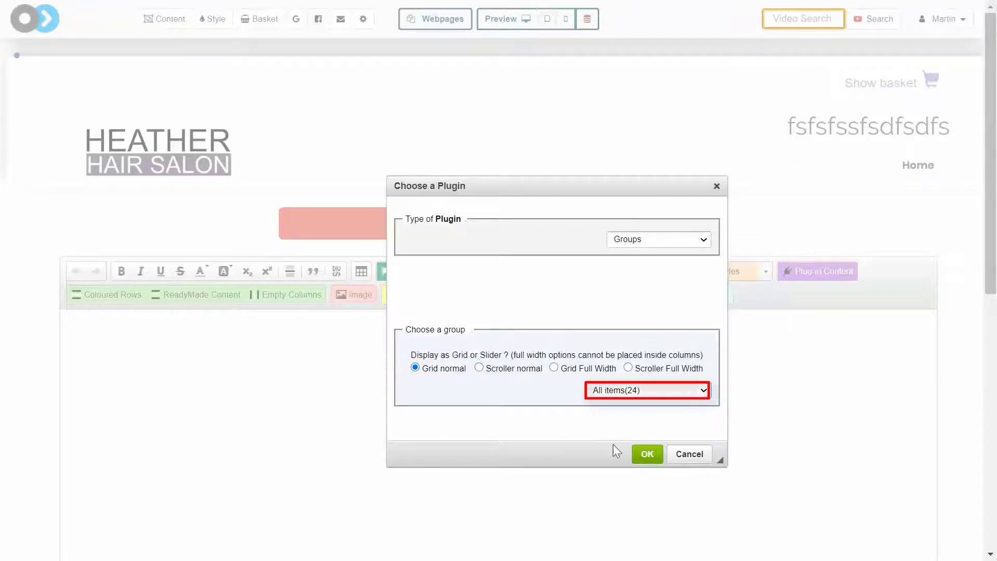
left_click(646, 454)
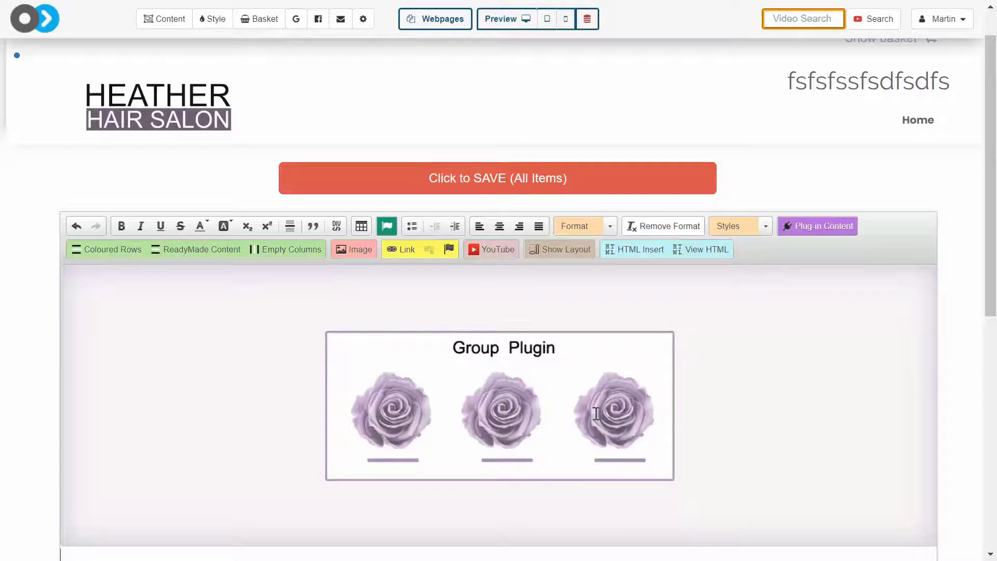
Save the All Items page and look through its grid of dresses.
left_click(532, 186)
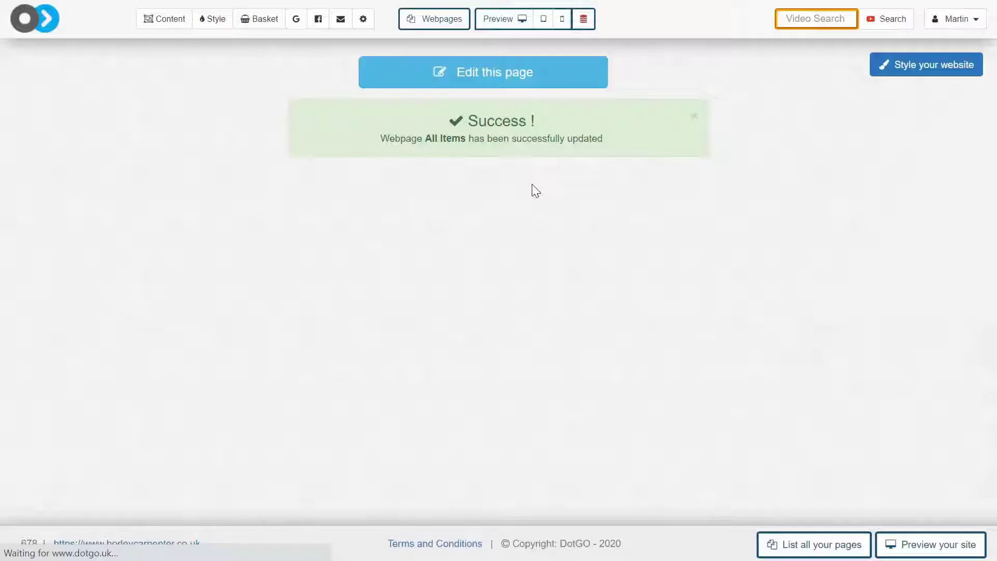
scroll(571, 404, "down", 10)
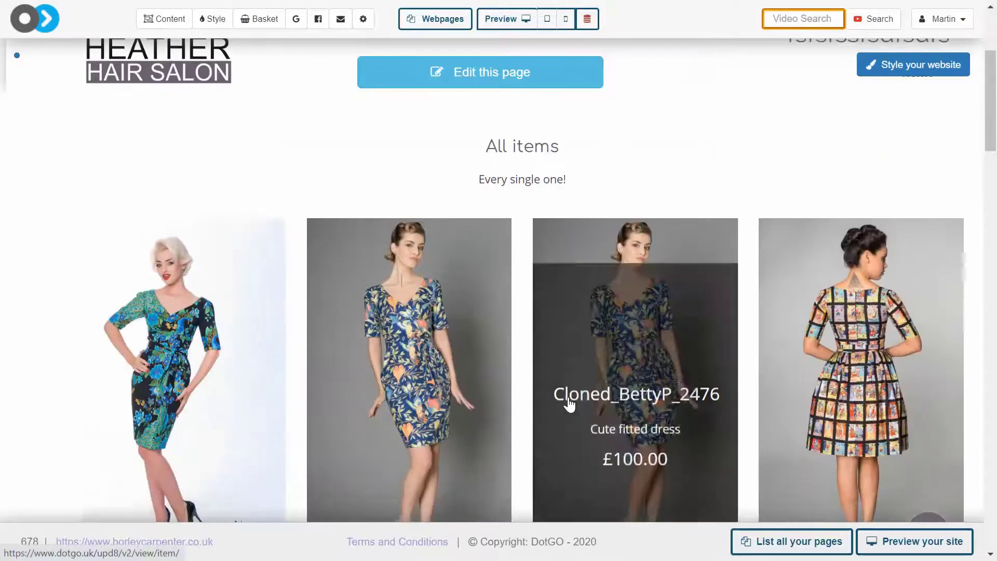
scroll(569, 404, "down", 20)
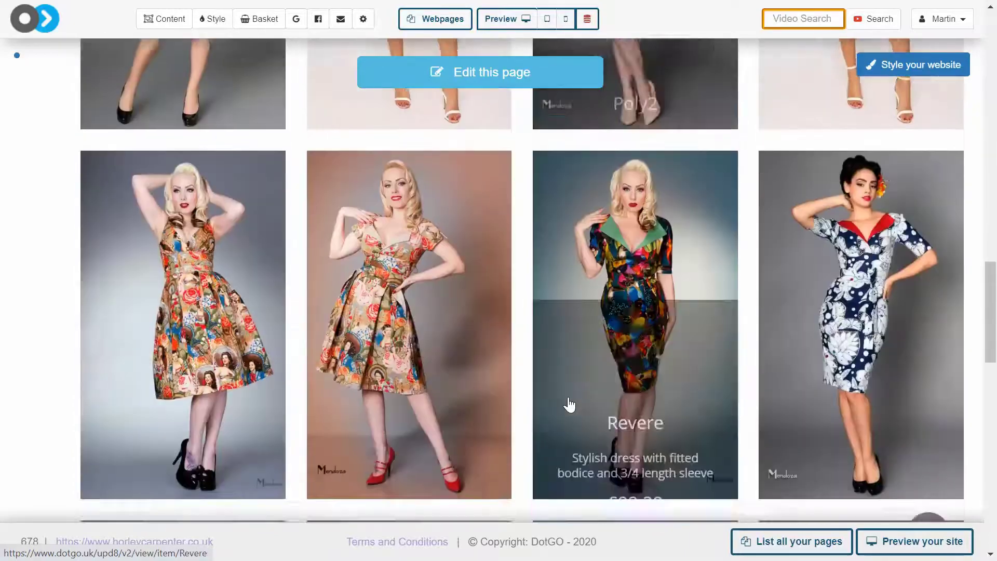
scroll(569, 404, "down", 5)
scroll(569, 404, "up", 20)
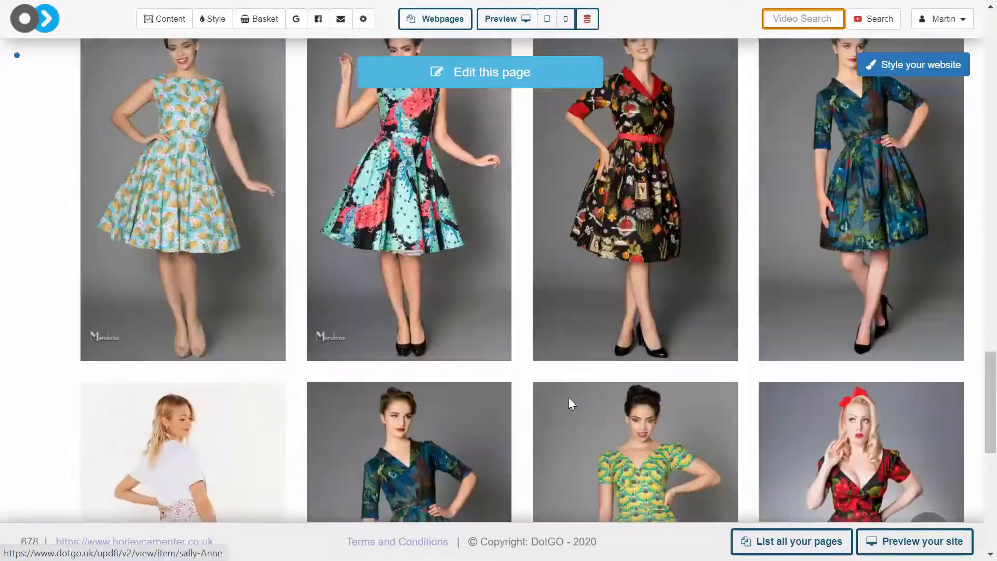
scroll(569, 404, "up", 3)
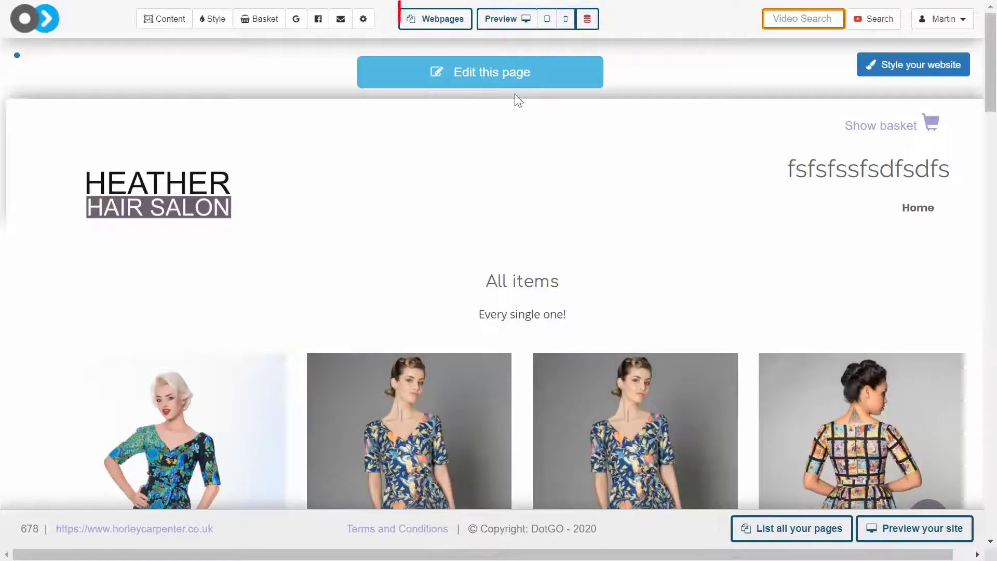
Add the All Items page to the site's navigation menu below Home and save the menu changes.
left_click(436, 23)
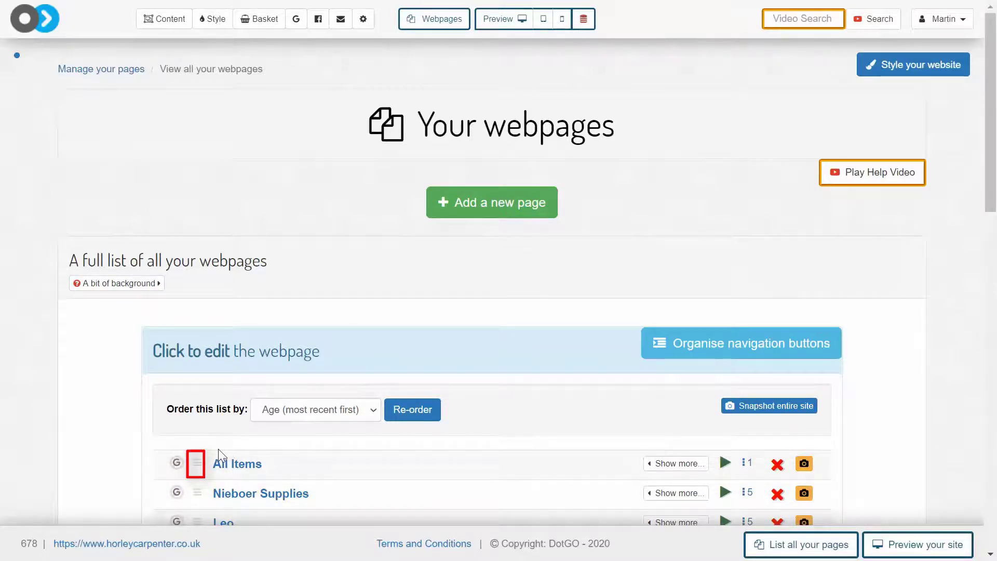
left_click(198, 469)
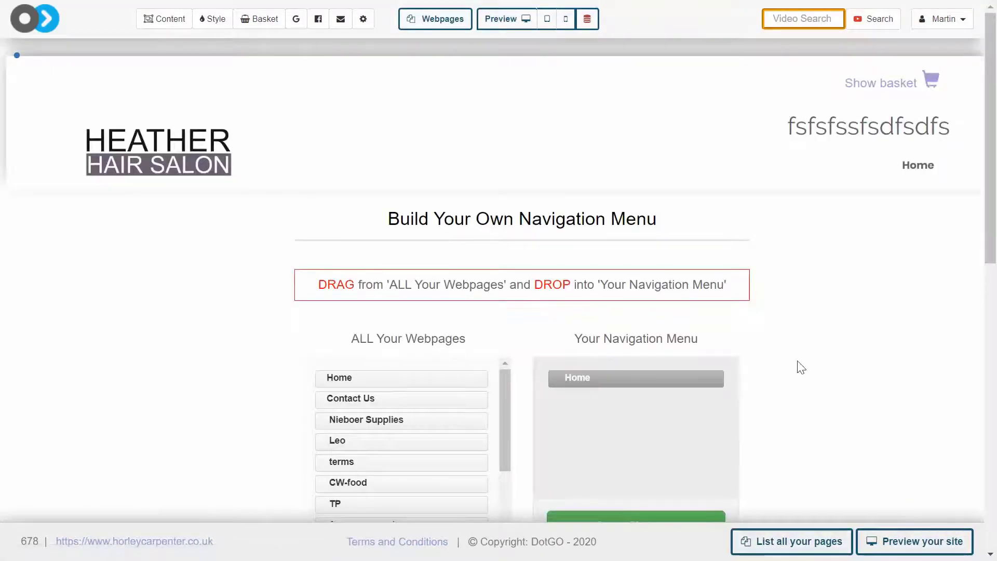
scroll(801, 368, "down", 3)
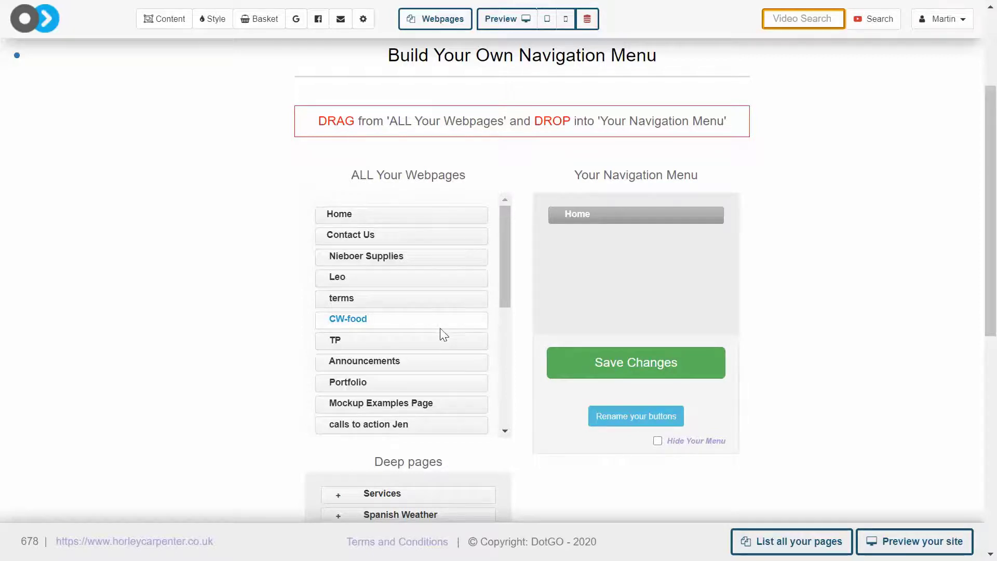
scroll(441, 333, "down", 2)
scroll(441, 328, "down", 5)
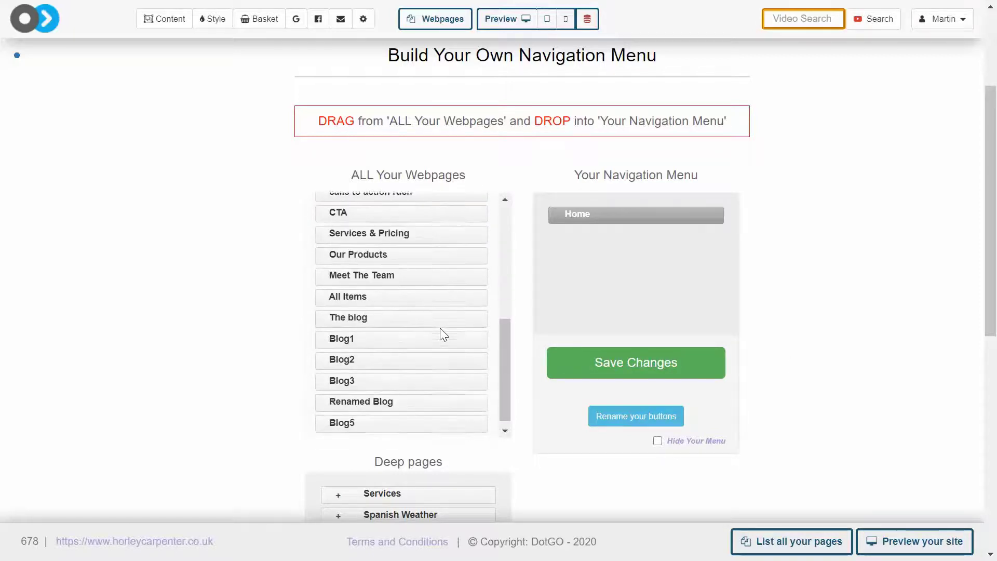
left_click_drag(379, 297, 607, 237)
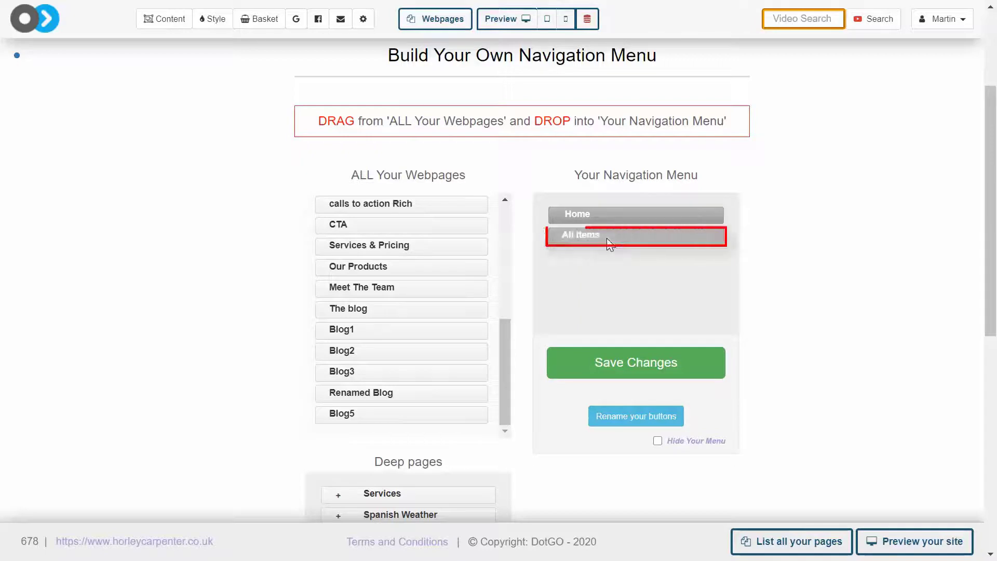
left_click(660, 371)
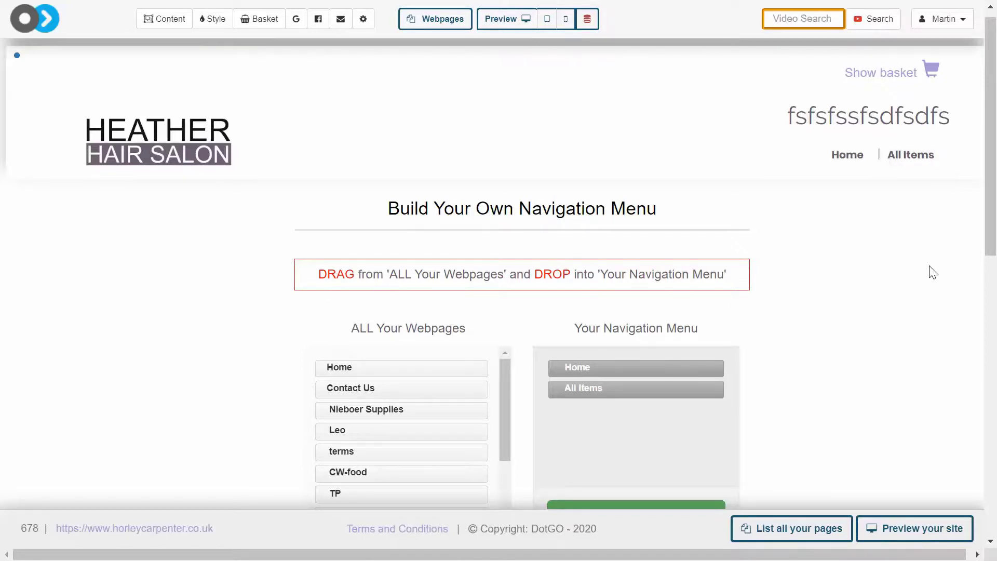
Open the All Items page from the site's navigation menu and look through its items down to the footer.
left_click(913, 164)
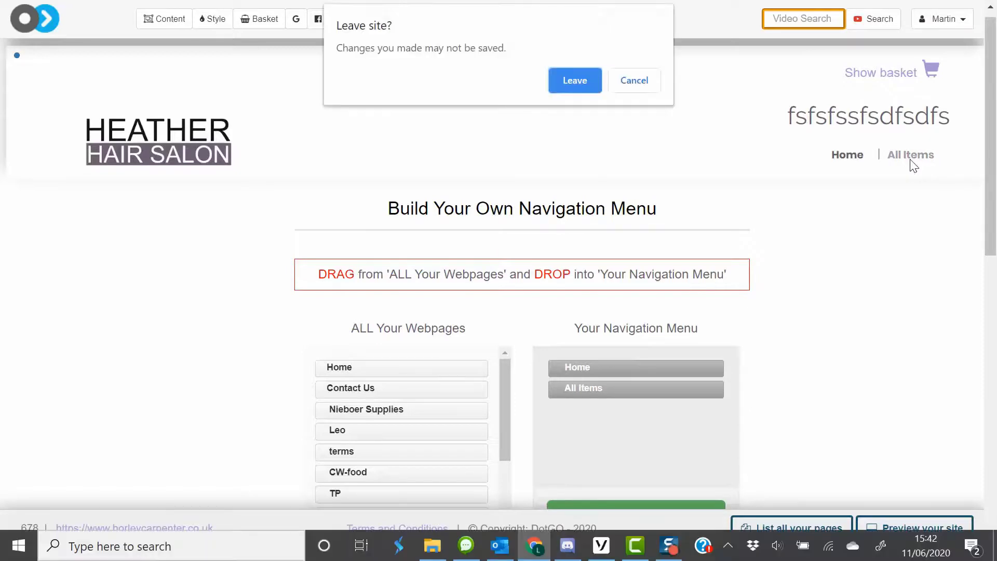
left_click(585, 88)
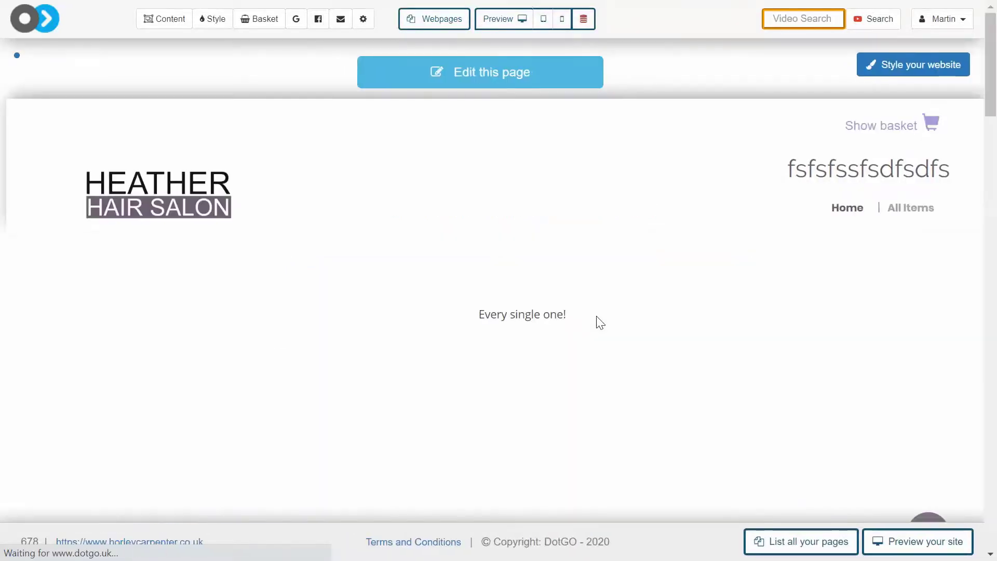
scroll(596, 322, "down", 3)
scroll(597, 322, "down", 15)
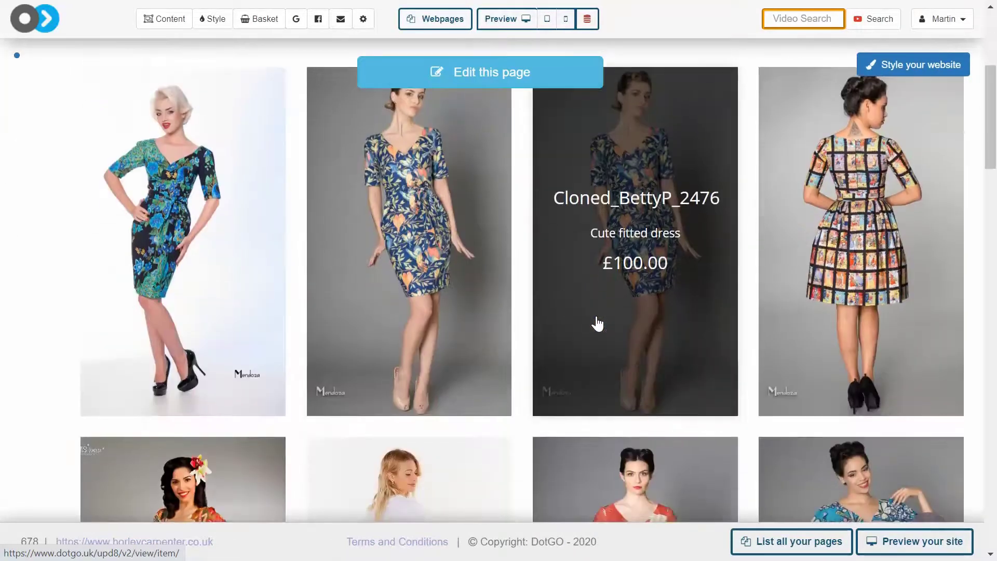
scroll(596, 323, "down", 15)
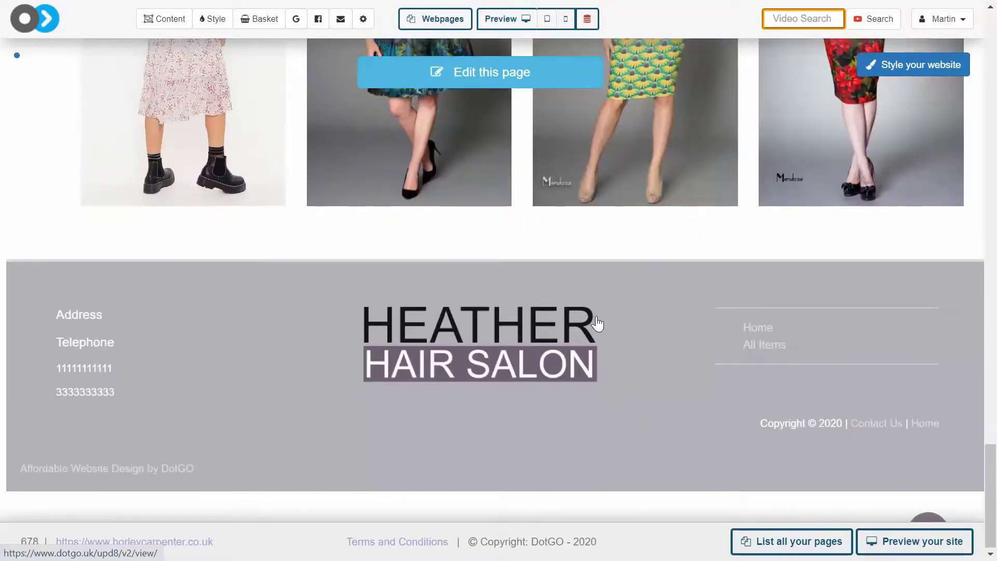
scroll(598, 323, "up", 20)
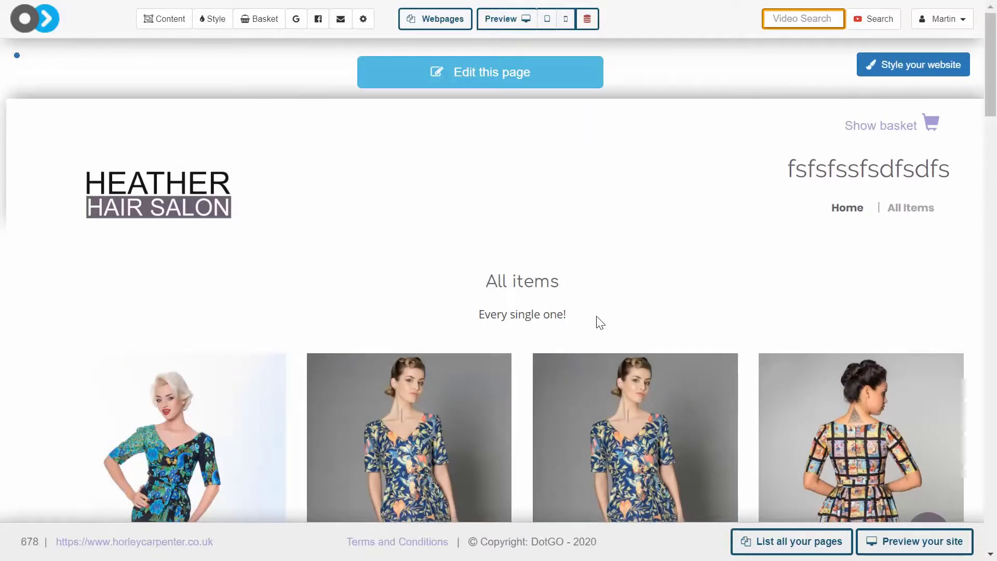